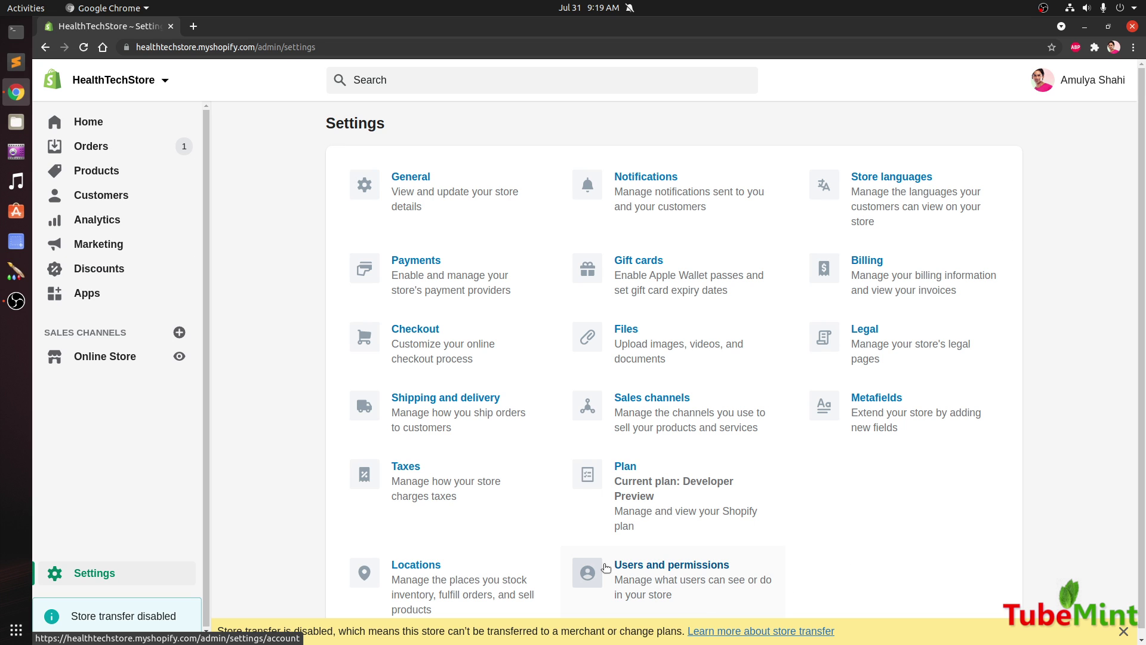
# Open Users and permissions and highlight the Staff section's heading, description and 0 of 15 count
pyautogui.click(645, 579)
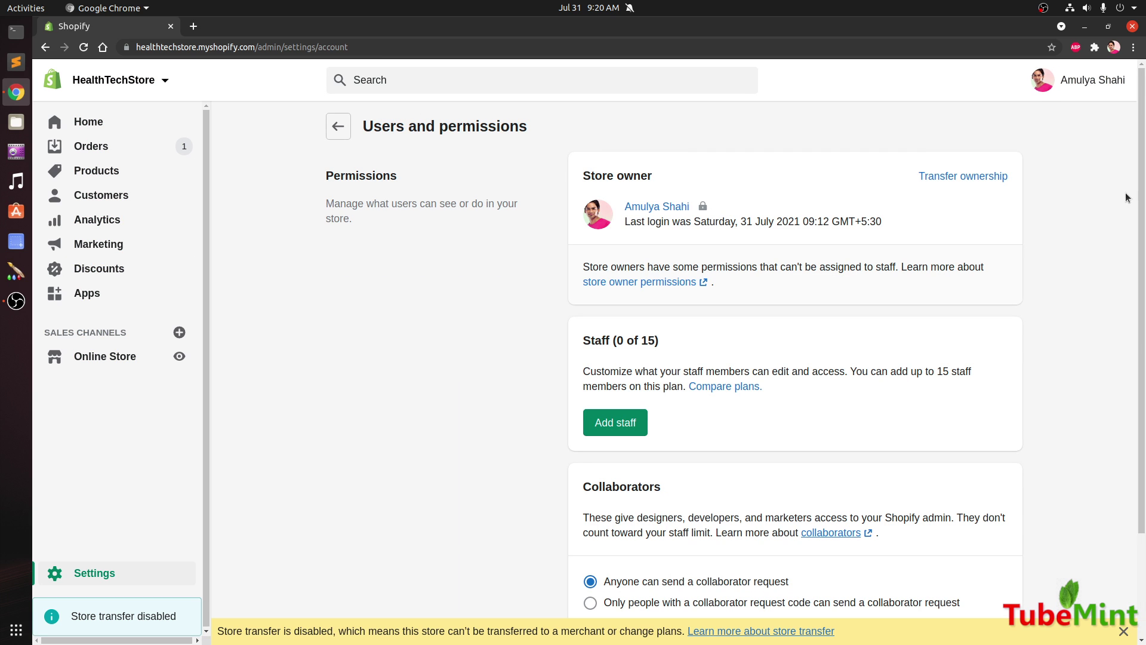
pyautogui.moveTo(1145, 139); pyautogui.dragTo(1144, 222)
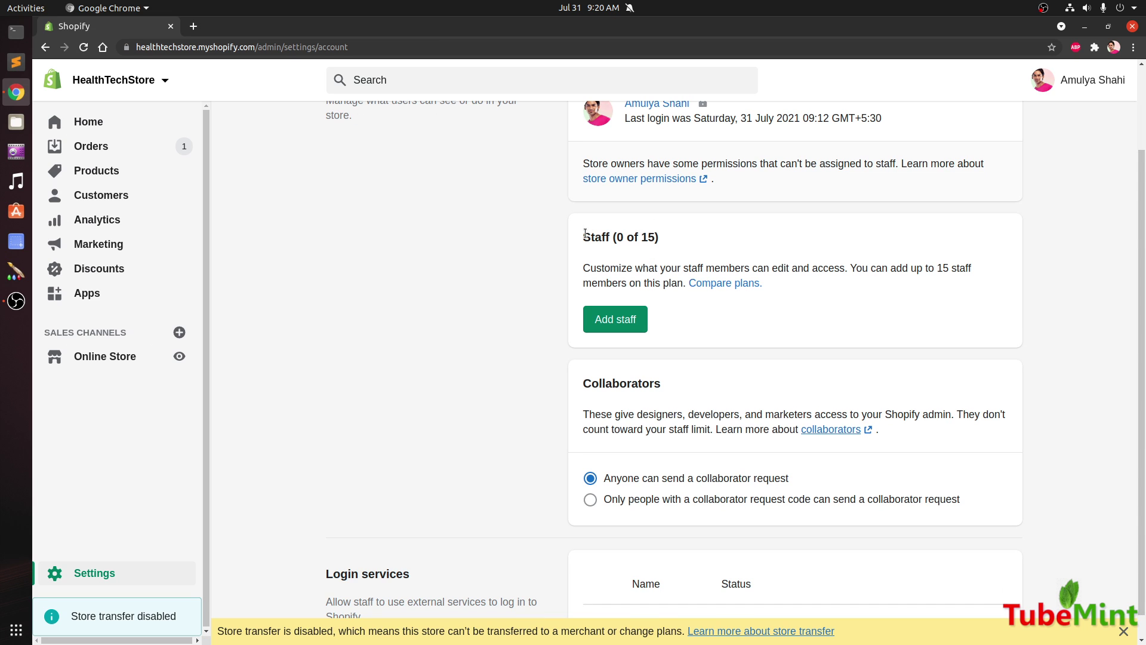
pyautogui.moveTo(584, 237); pyautogui.dragTo(666, 239)
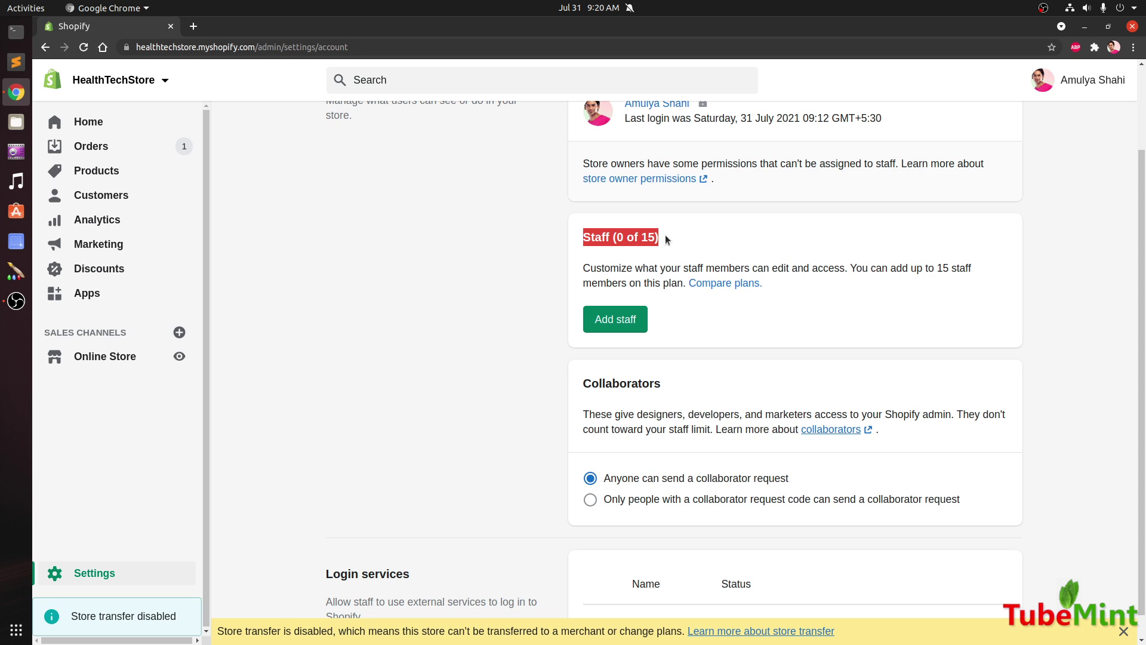
pyautogui.click(751, 236)
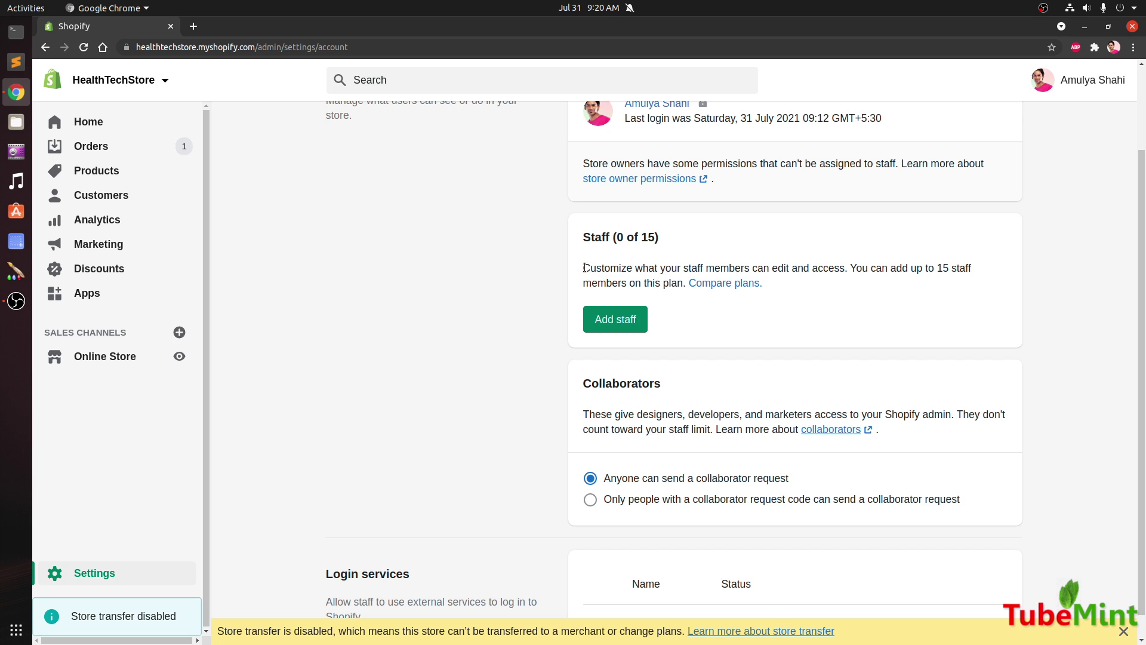
pyautogui.moveTo(583, 267); pyautogui.dragTo(972, 267)
pyautogui.click(948, 293)
pyautogui.moveTo(618, 238); pyautogui.dragTo(678, 237)
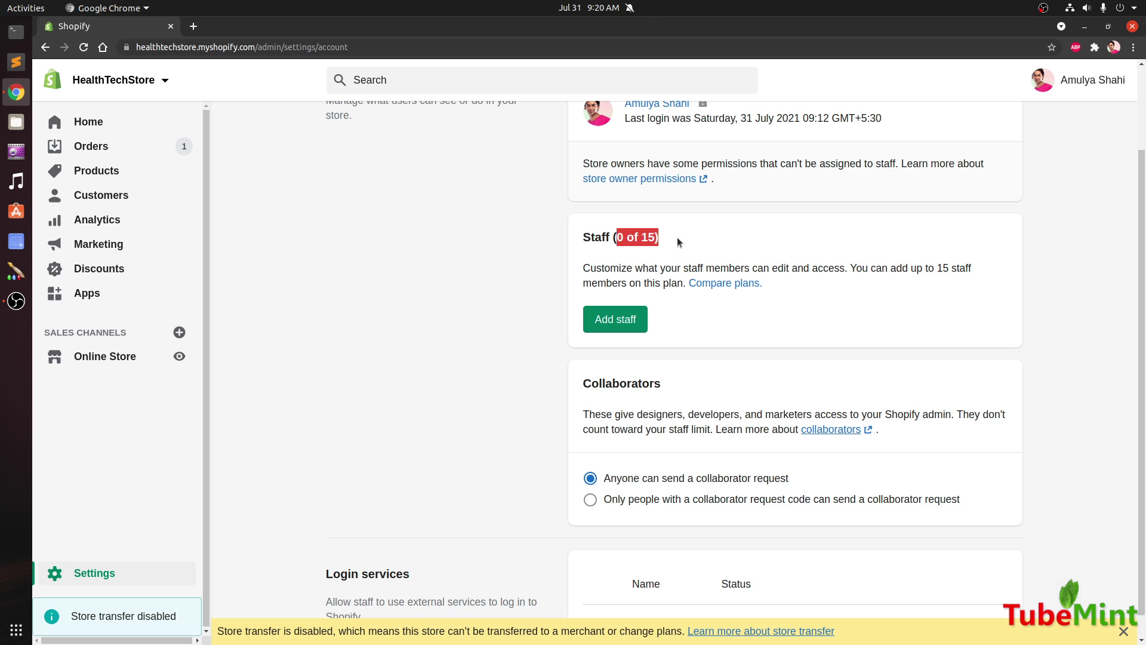
pyautogui.click(715, 231)
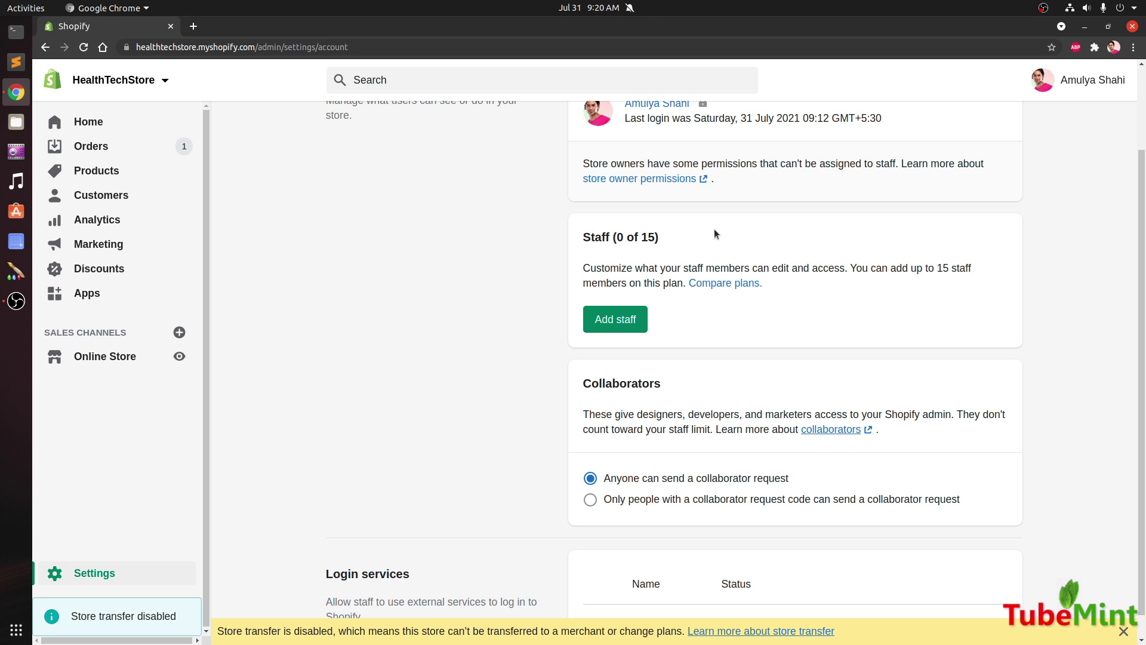
# Add a new staff member, entering first name Joe, last name Doe and an email address
pyautogui.click(629, 326)
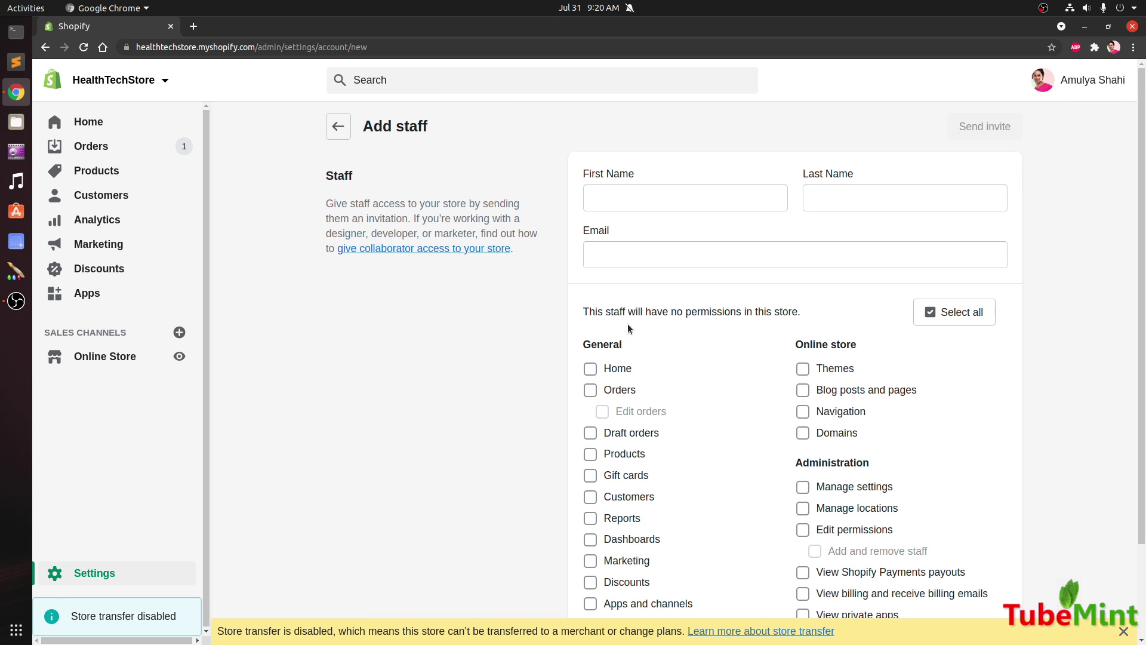
pyautogui.click(650, 201)
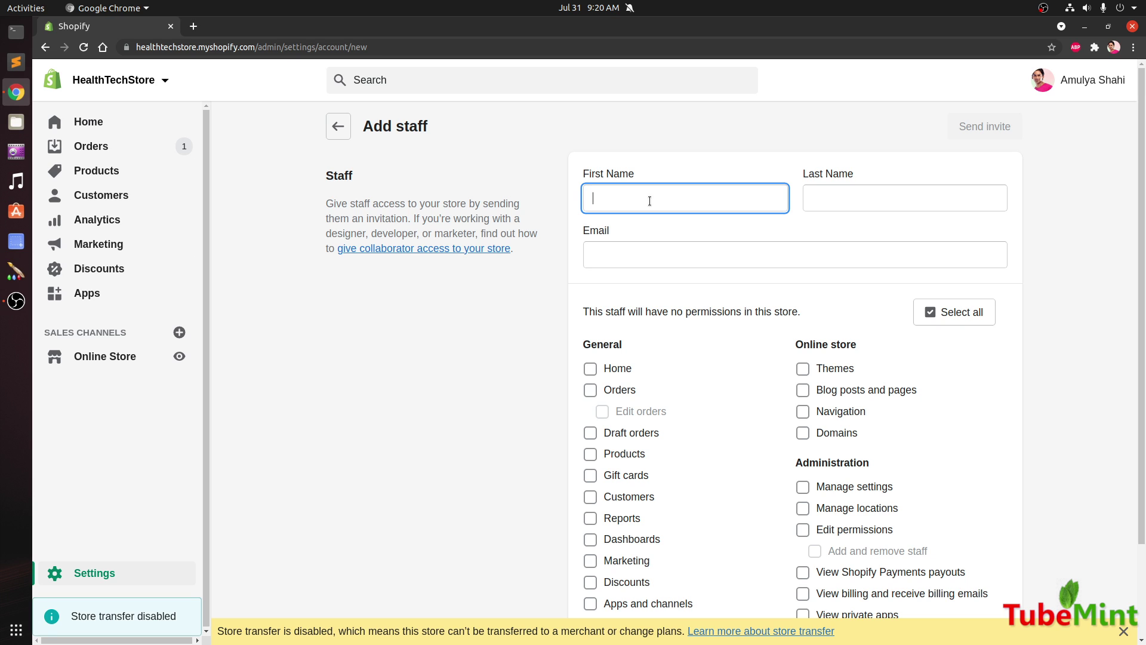
pyautogui.write('Joe')
pyautogui.press('Tab')
pyautogui.write('Higgi')
pyautogui.press('BackSpace')
pyautogui.press('BackSpace')
pyautogui.press('BackSpace')
pyautogui.press('BackSpace')
pyautogui.press('BackSpace')
pyautogui.write('Doe')
pyautogui.press('Tab')
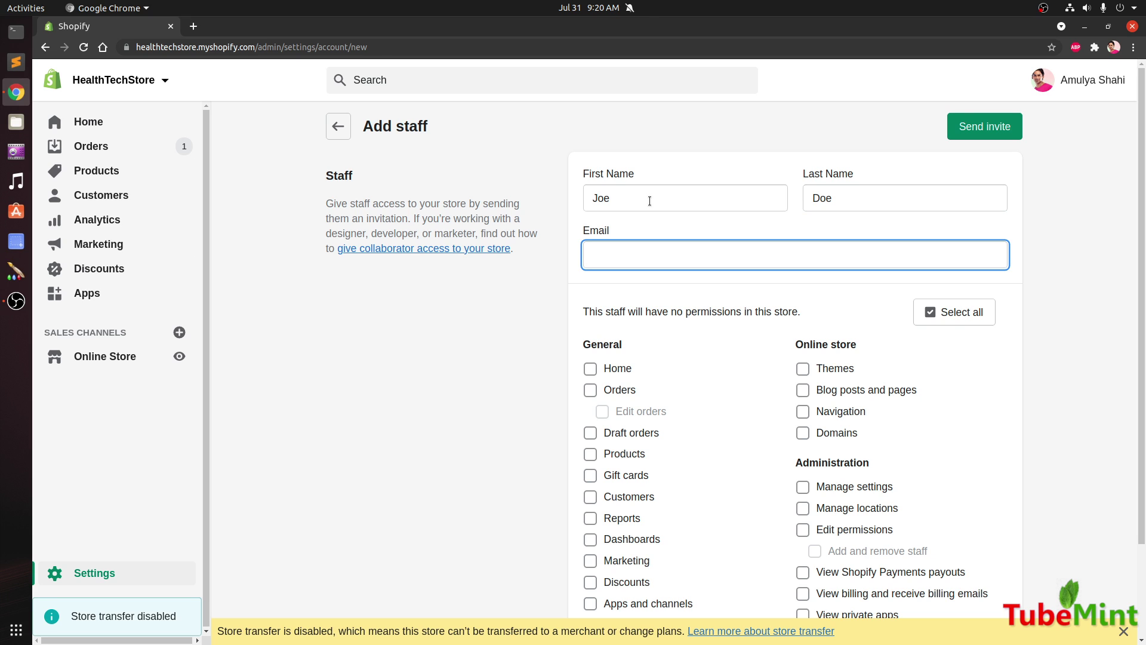
pyautogui.write('asd')
pyautogui.press('BackSpace')
pyautogui.press('BackSpace')
pyautogui.press('BackSpace')
pyautogui.scroll(-1, 652, 268)
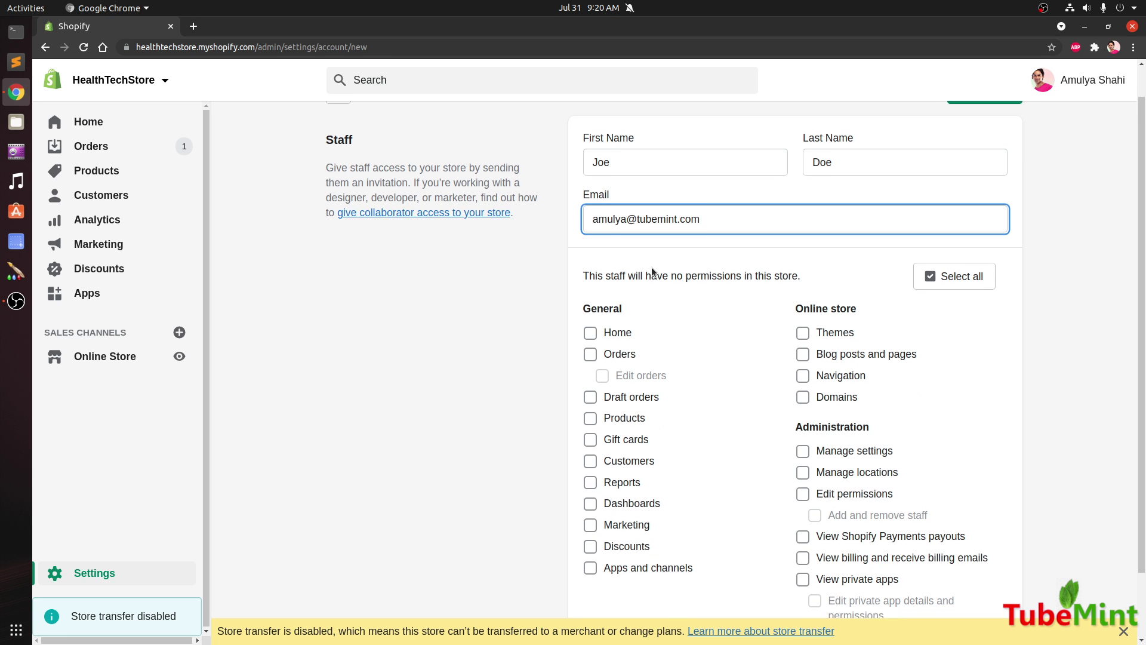
pyautogui.scroll(-1, 652, 268)
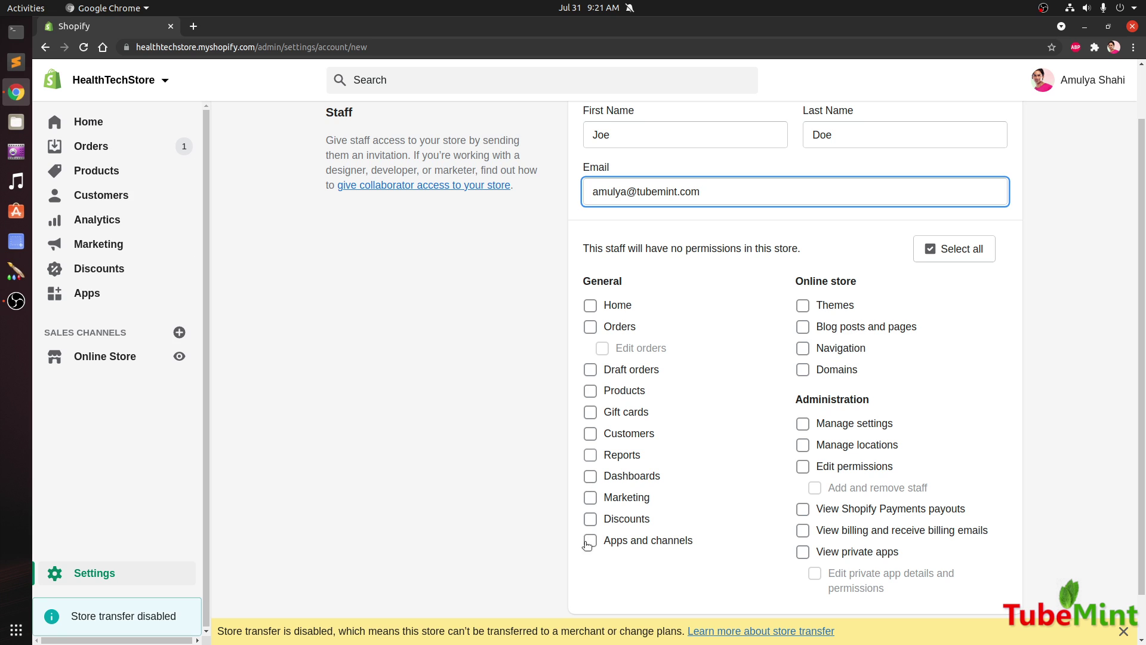
# Select all permissions, then exclude add/remove staff, Shopify Payments payouts and billing access
pyautogui.click(975, 256)
pyautogui.scroll(-1, 1019, 429)
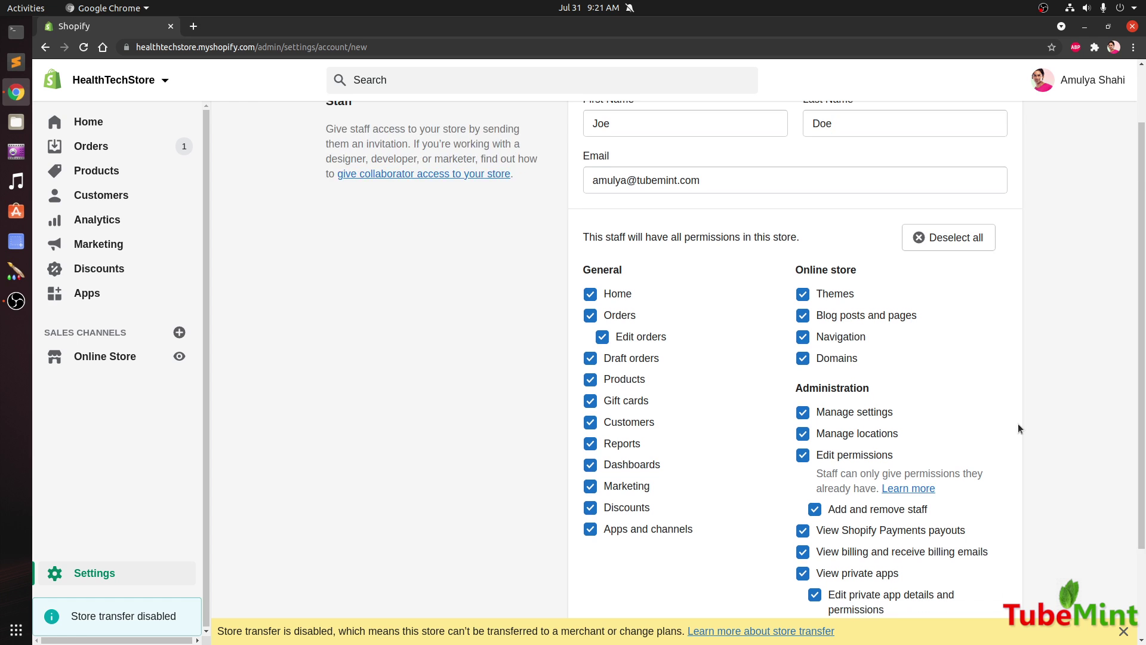
pyautogui.scroll(-3, 1018, 429)
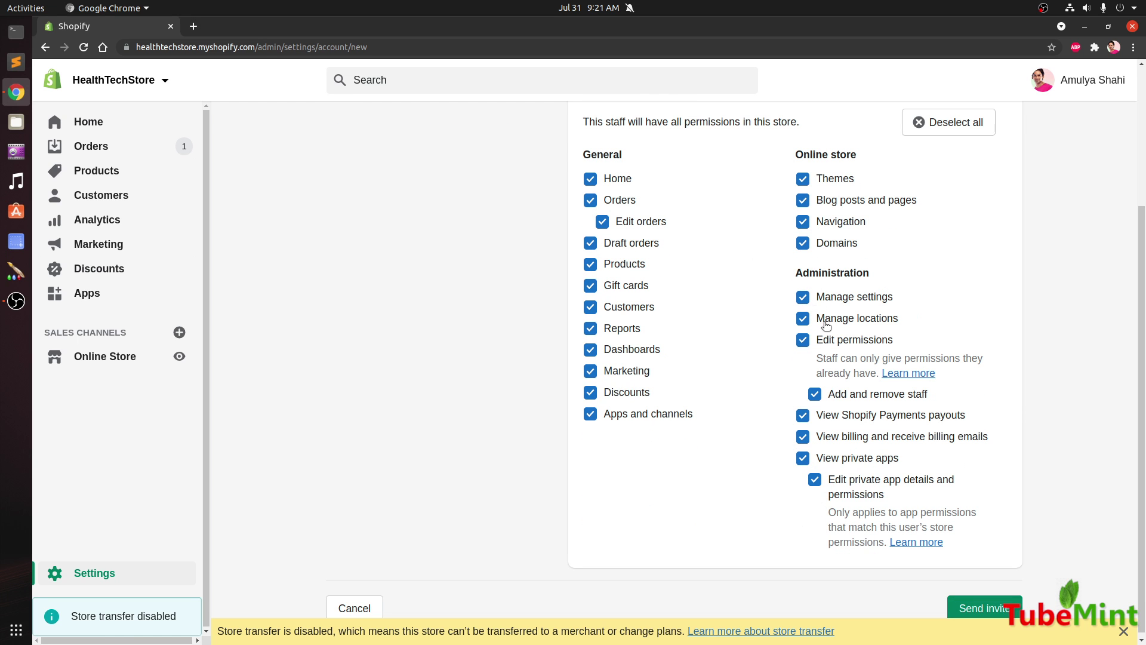
pyautogui.click(816, 397)
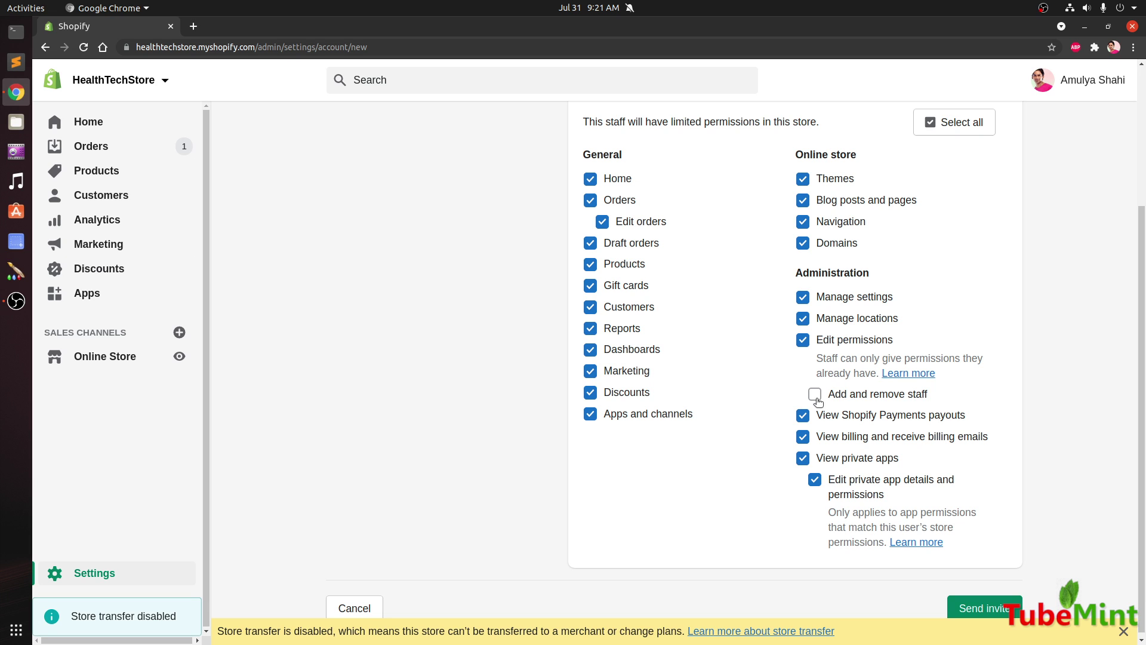
pyautogui.click(804, 420)
pyautogui.click(803, 438)
pyautogui.scroll(3, 732, 461)
pyautogui.scroll(-3, 733, 461)
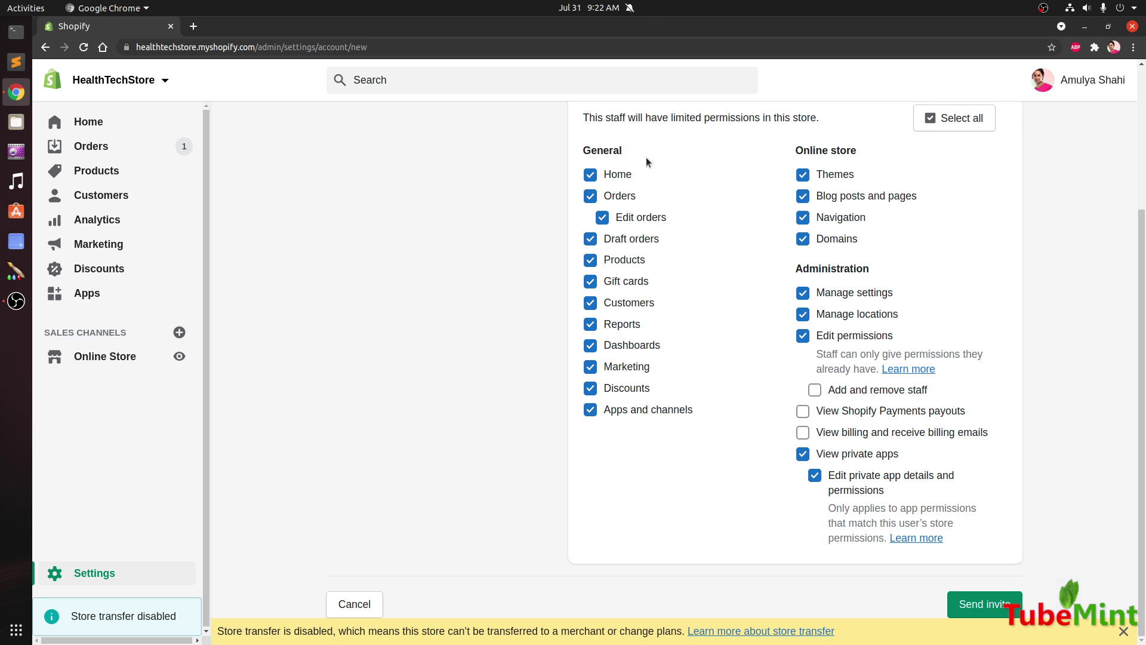
# Send the staff invitation to Joe Doe
pyautogui.click(980, 612)
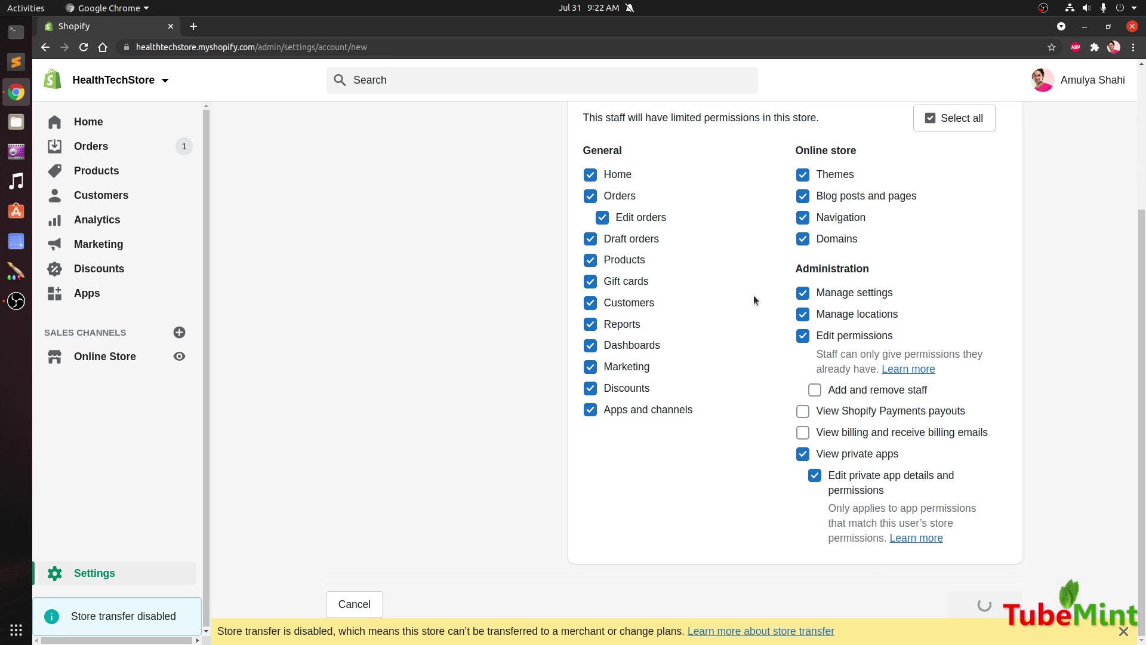